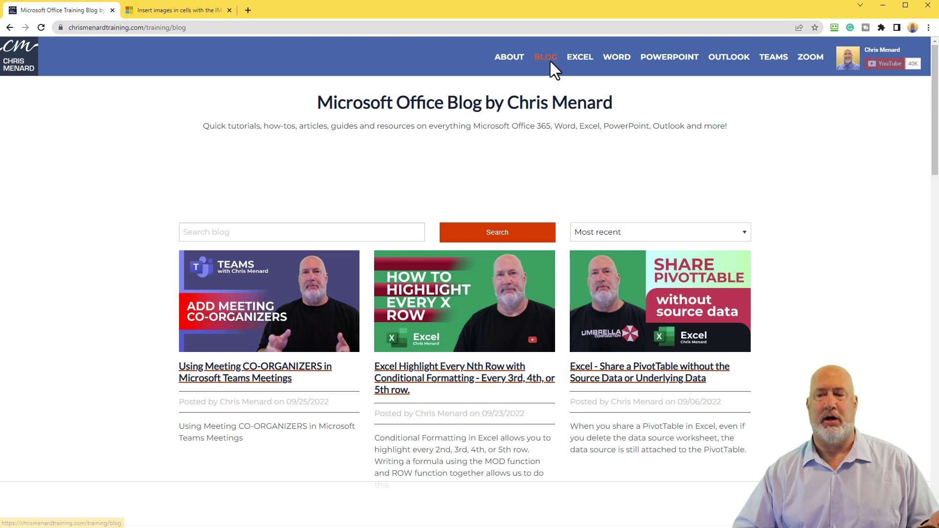
left_click_drag(934, 150, 926, 316)
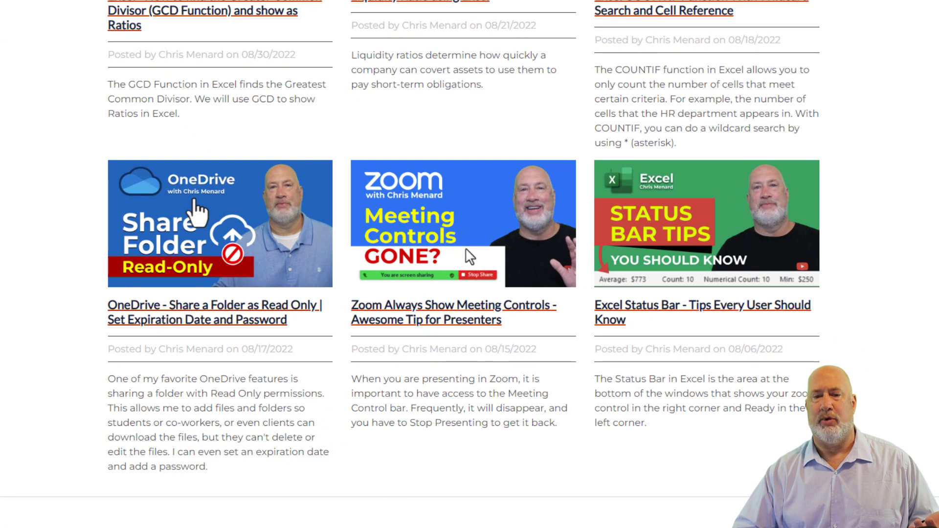
- Copy the OneDrive Share Folder thumbnail's image address and check it loads alone in a browser tab
right_click(197, 211)
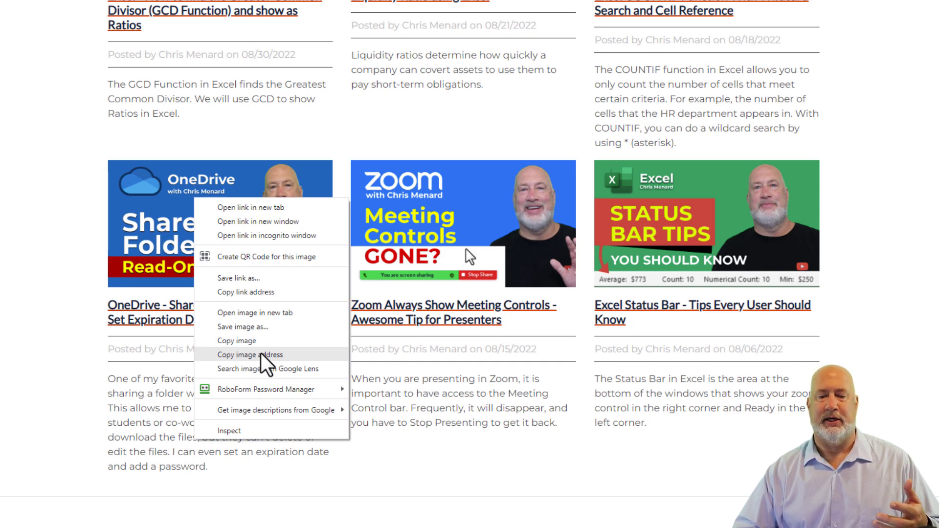
left_click(261, 356)
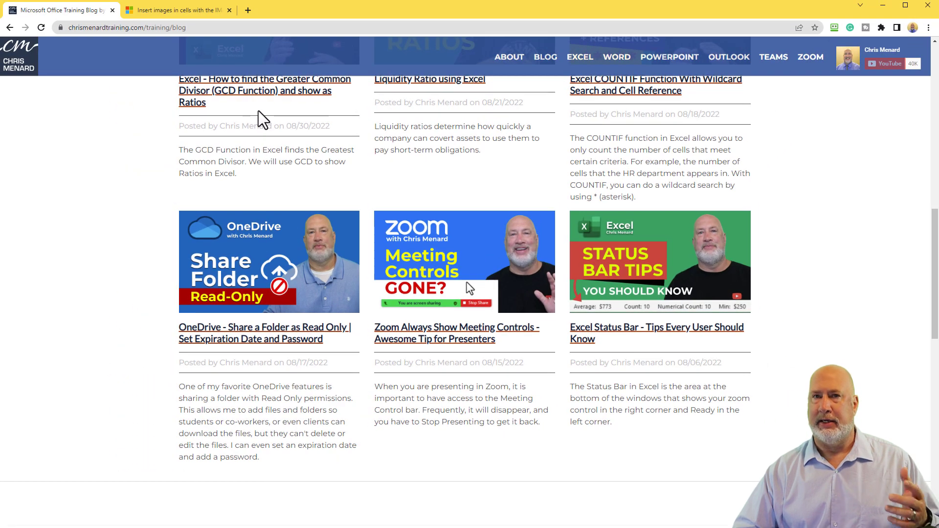
left_click(247, 10)
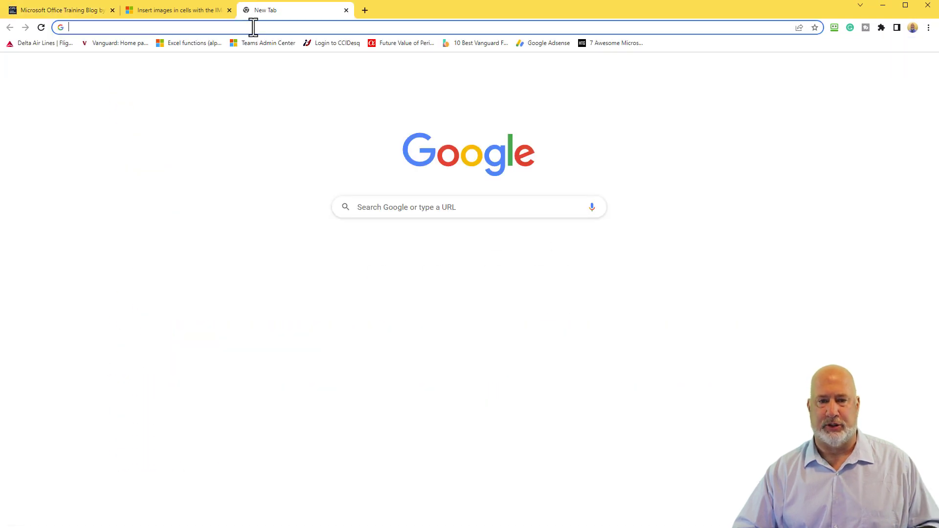
key("ctrl+v")
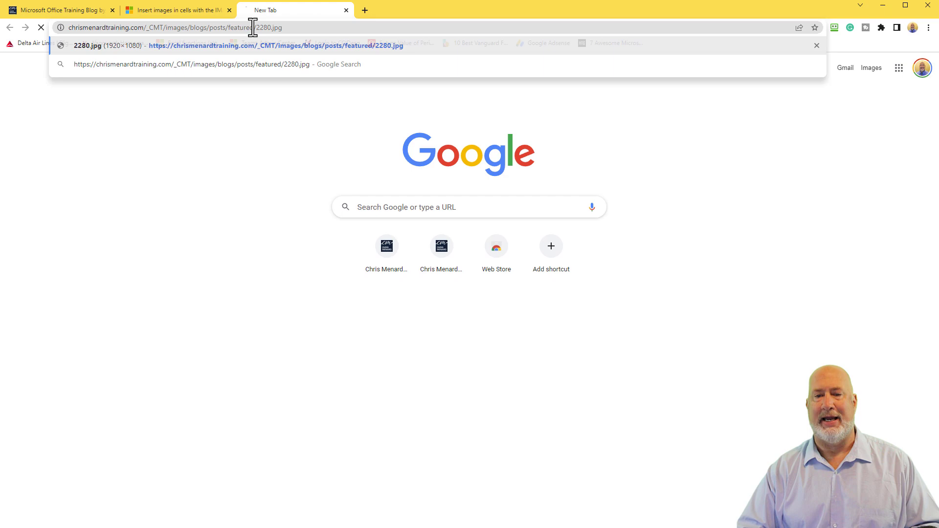
key("Return")
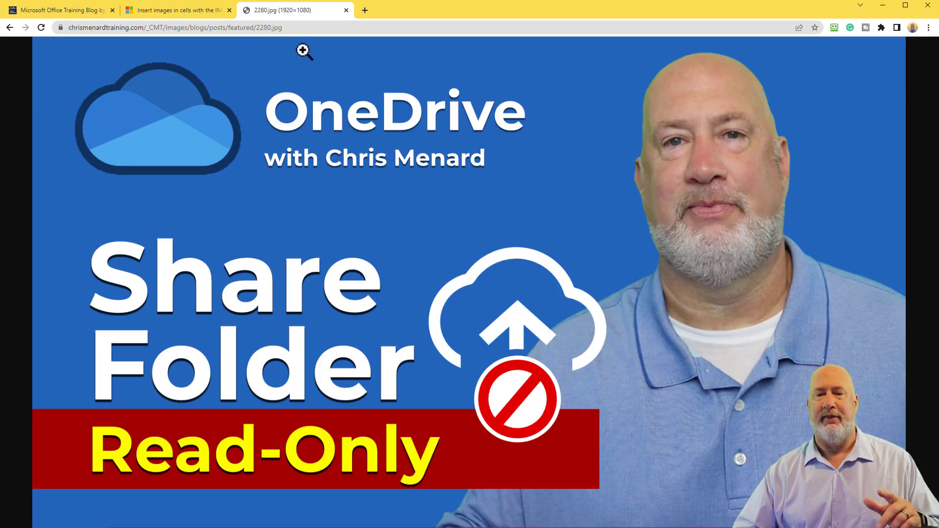
left_click(346, 11)
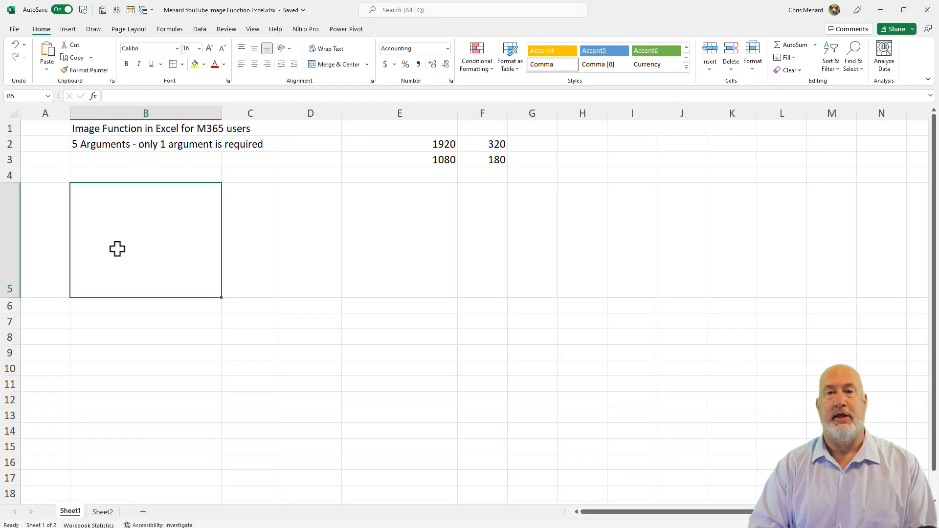
type("=i")
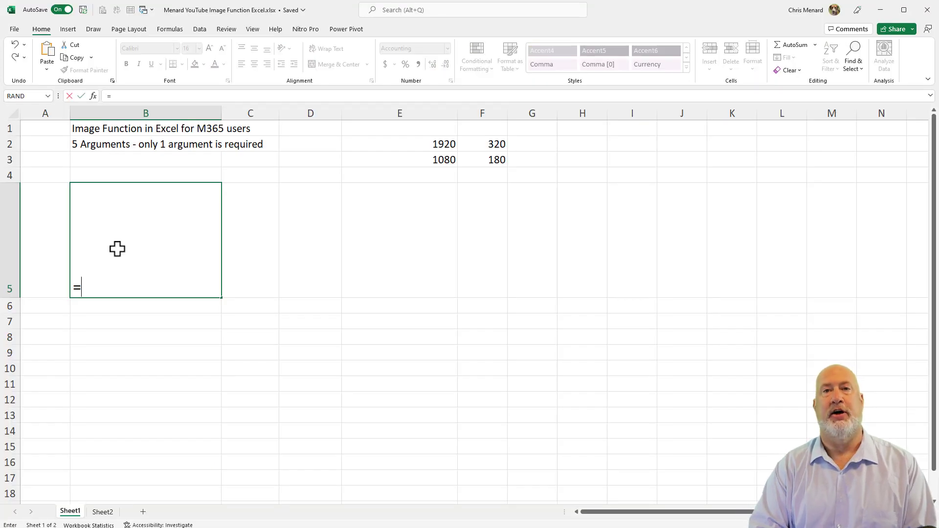
type("mage")
- Enter =IMAGE("<copied thumbnail URL>") in B5 so the OneDrive Share Folder thumbnail shows in the cell
key("Tab")
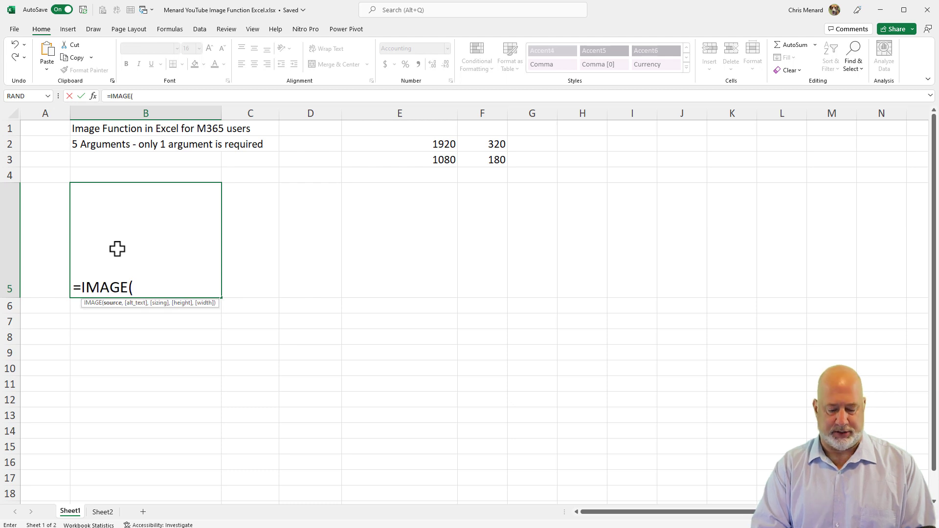
key("ctrl+v")
type("\"")
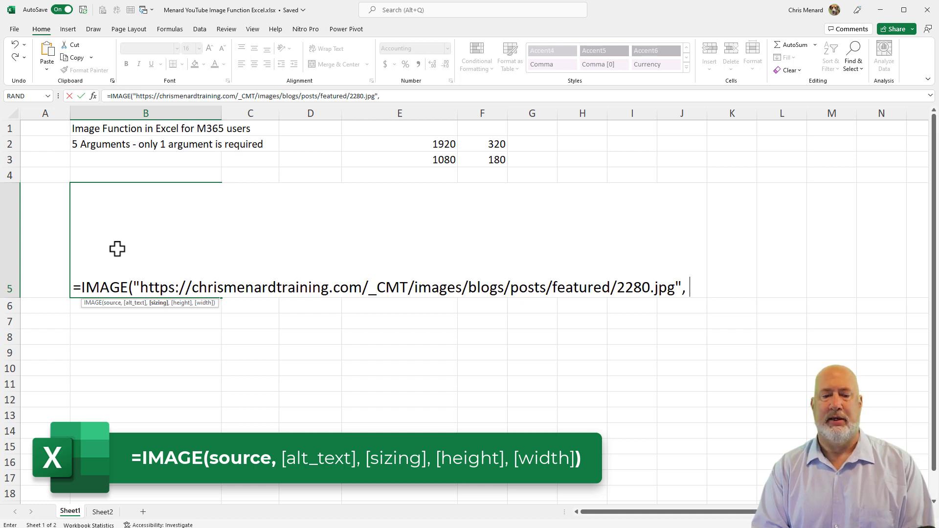
type(",")
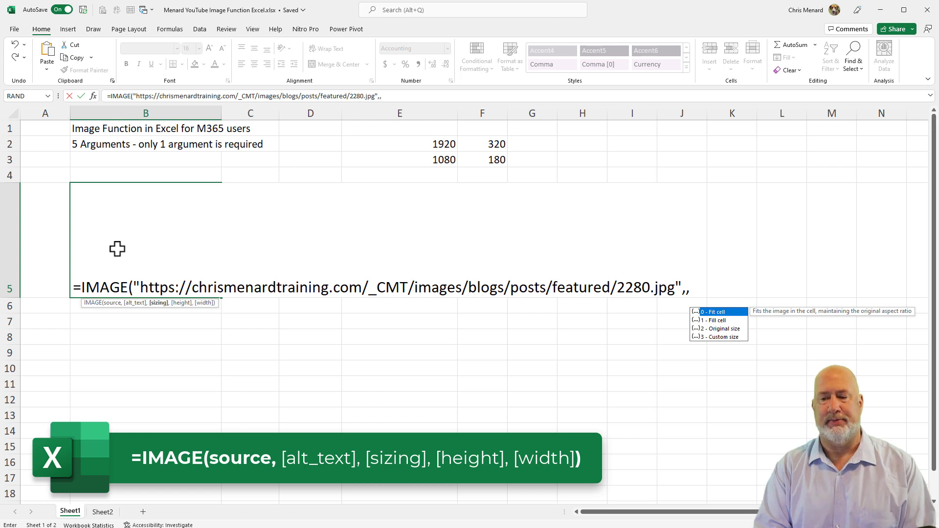
type(",")
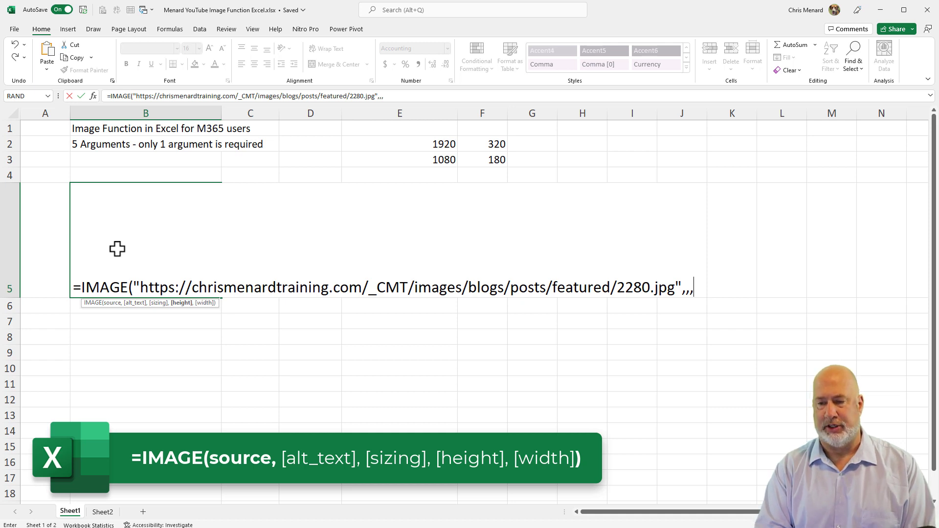
key("BackSpace")
key("BackSpace")
key("BackSpace")
type(")")
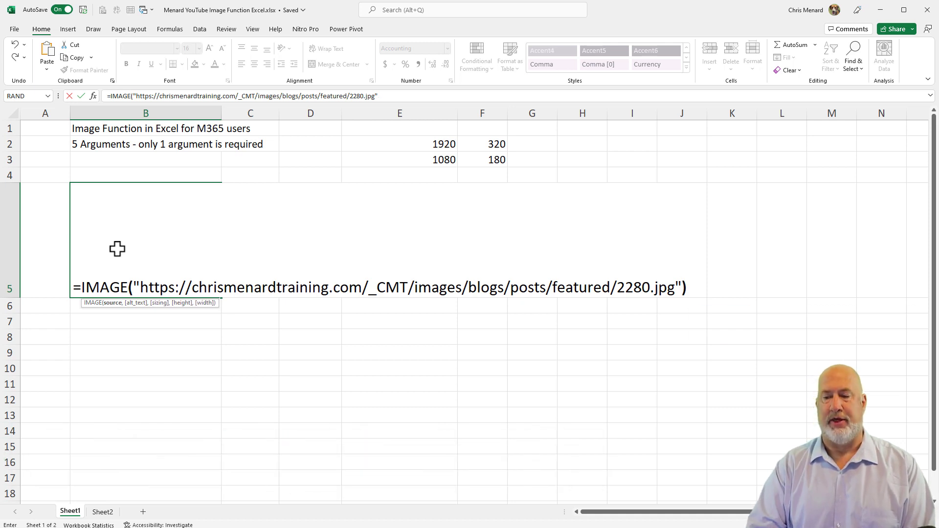
key("Return")
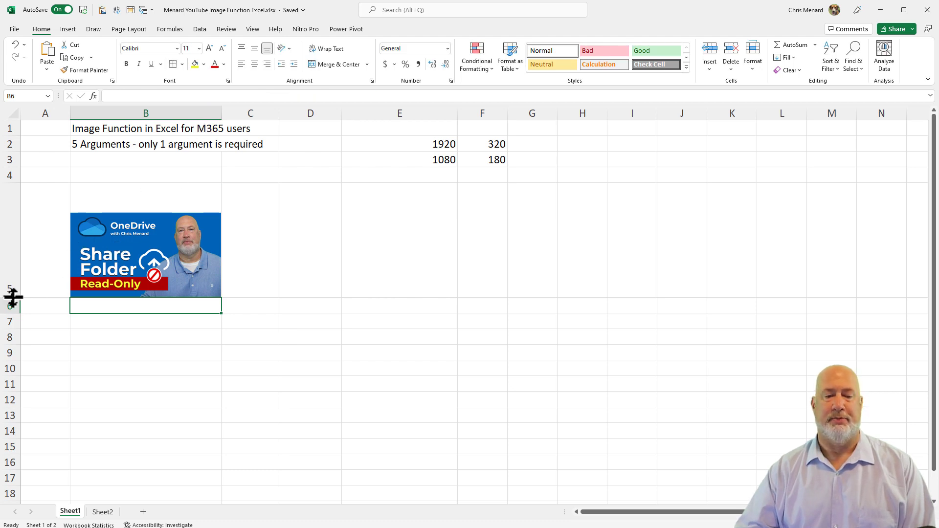
- Resize row 5 to match the thumbnail's height with no empty space
mouse_move(12, 297)
left_mouse_down()
mouse_move(11, 318)
mouse_move(22, 266)
left_mouse_up()
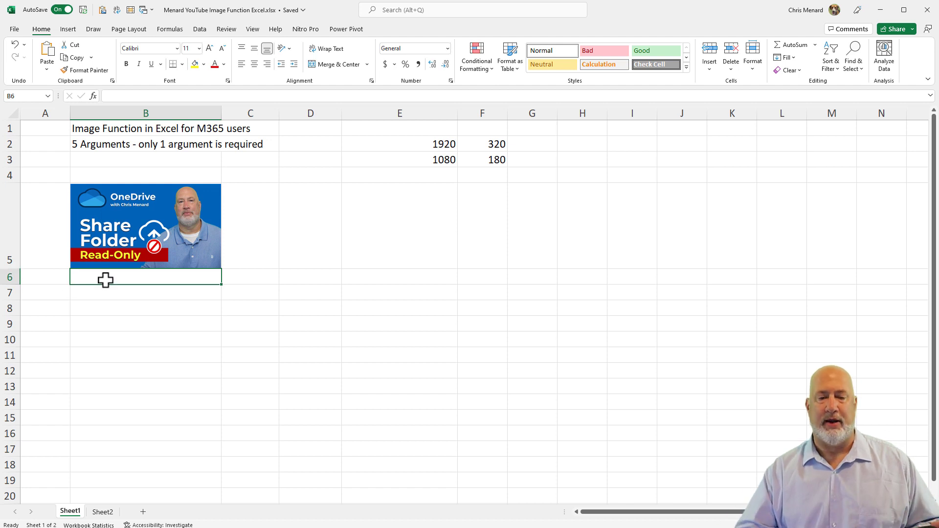
left_click(251, 240)
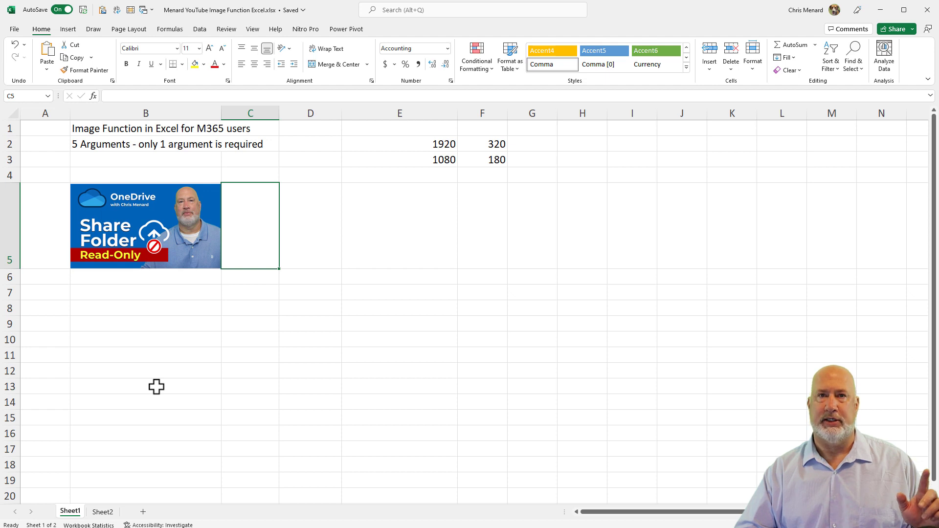
left_click(103, 512)
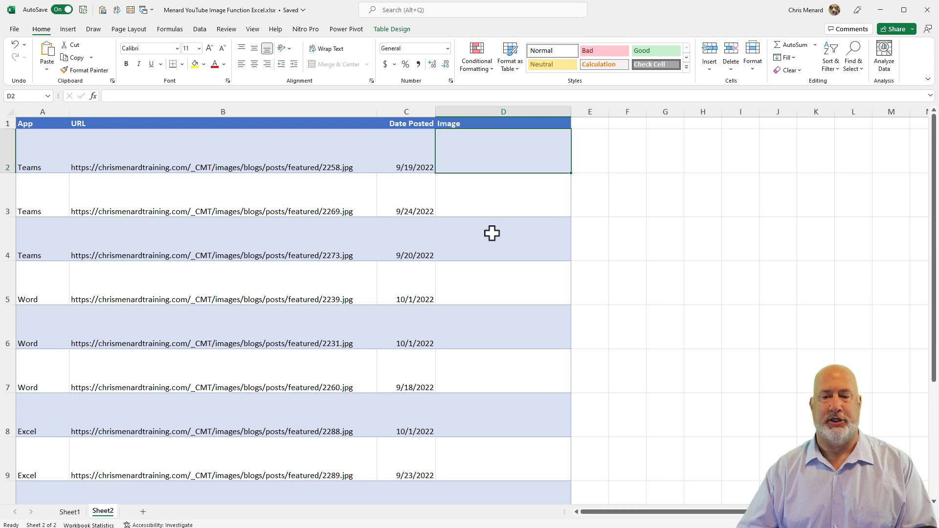
type("=")
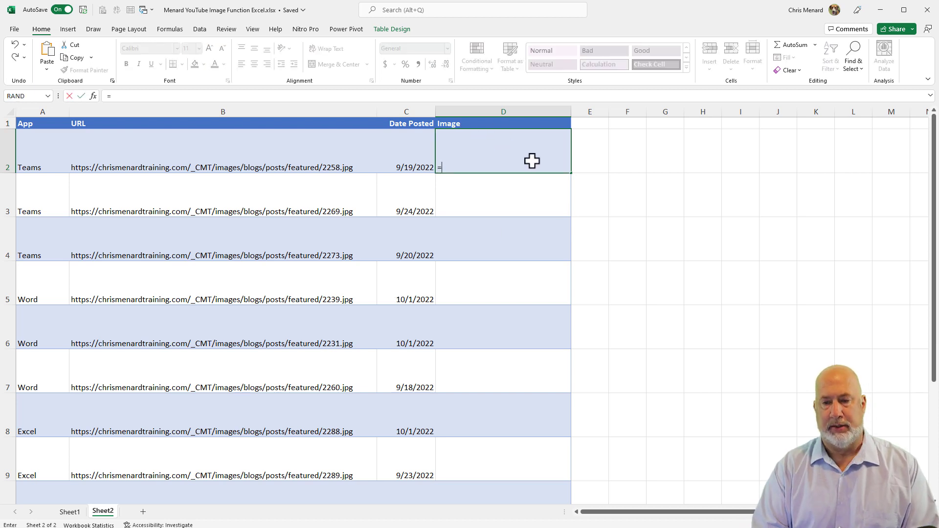
type("imag")
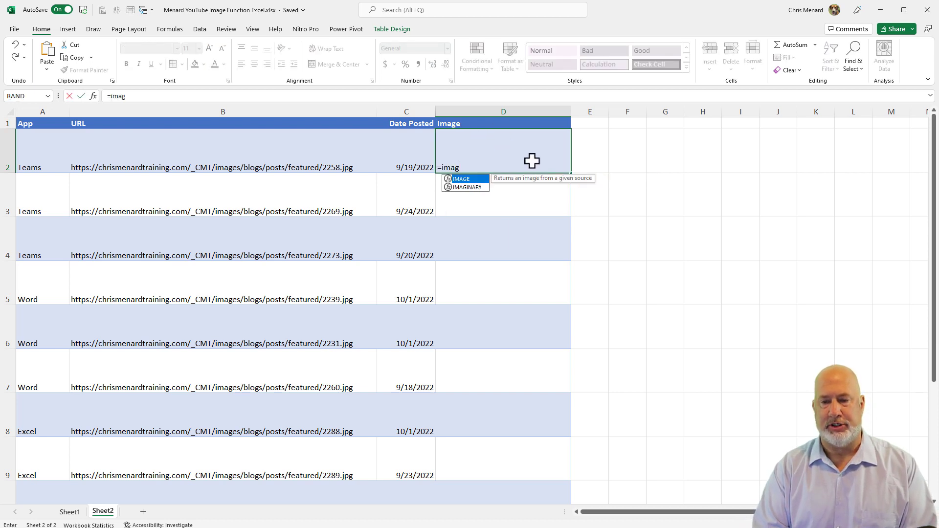
key("Tab")
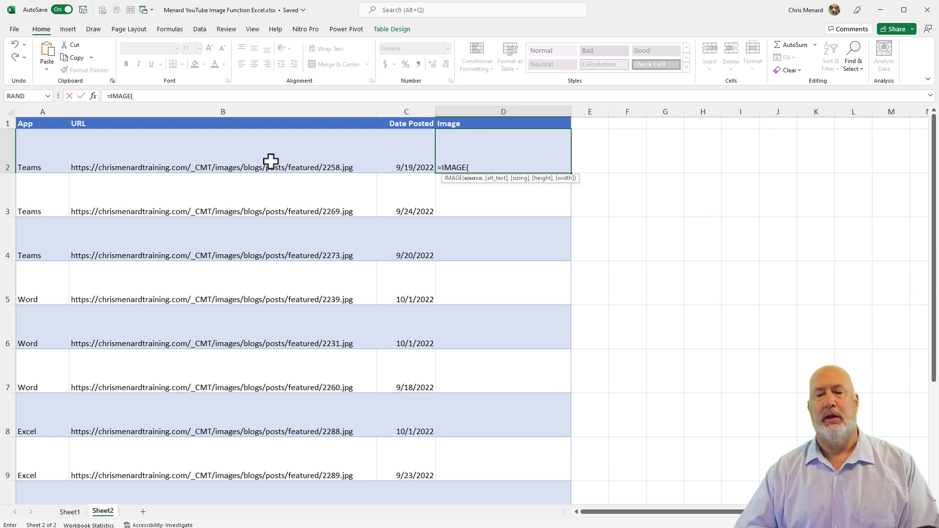
left_click(270, 162)
type("[@URL")
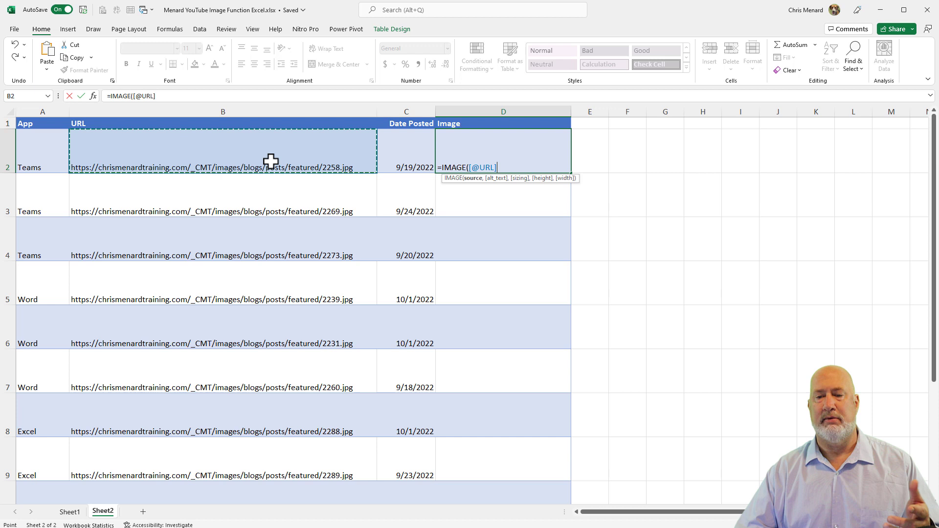
type(")")
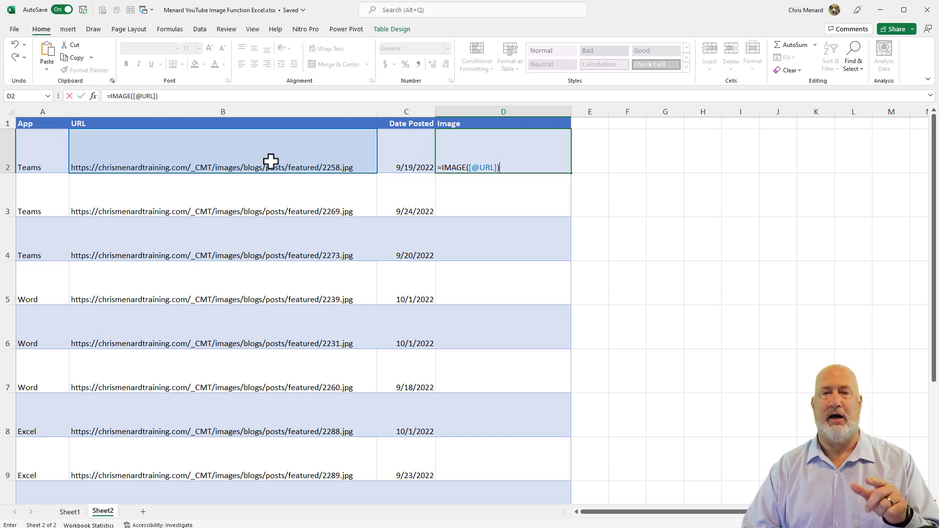
key("Return")
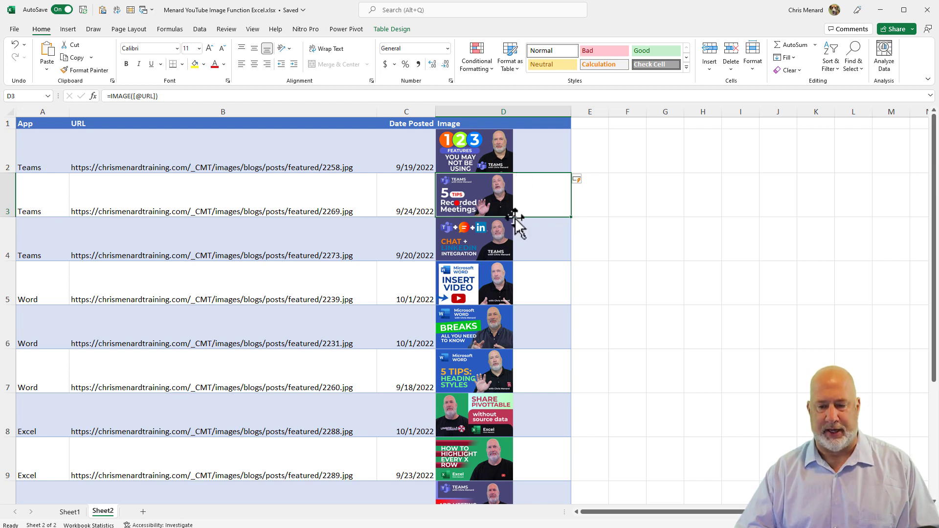
- Turn on filter buttons for the Sheet2 table from the Data ribbon
left_click(330, 166)
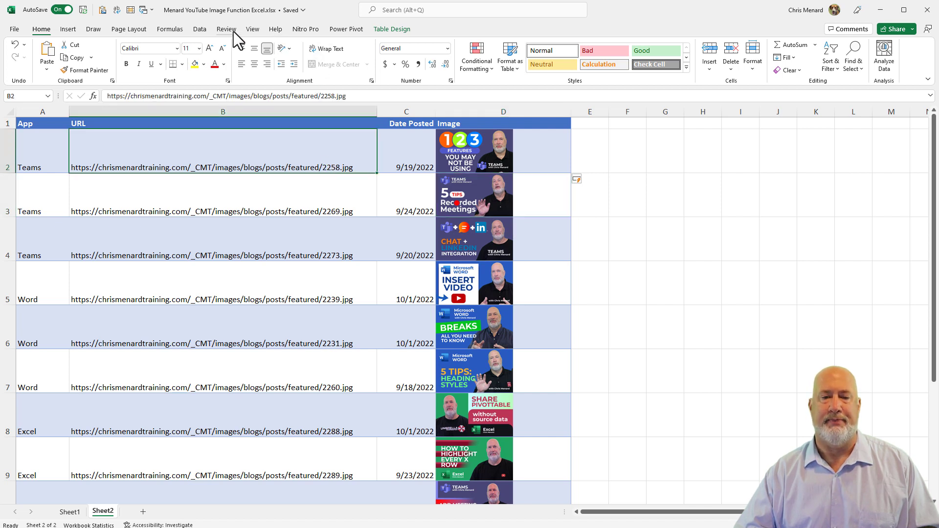
left_click(200, 30)
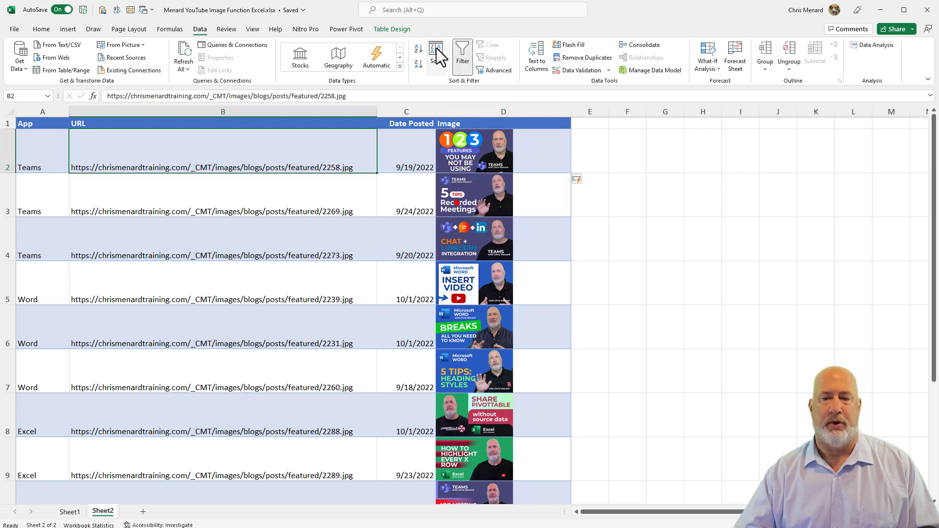
left_click(465, 58)
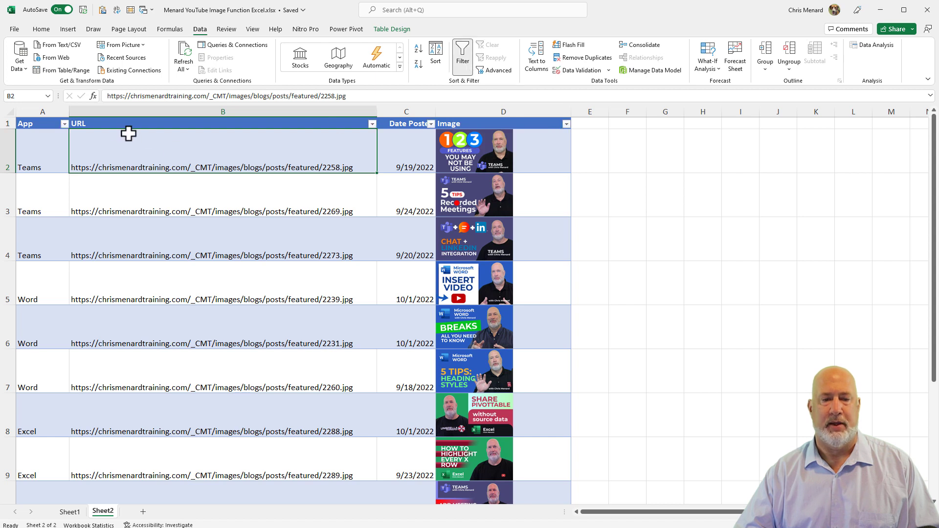
- Filter the App column to Teams only, then clear the filter to show all rows again
left_click(65, 124)
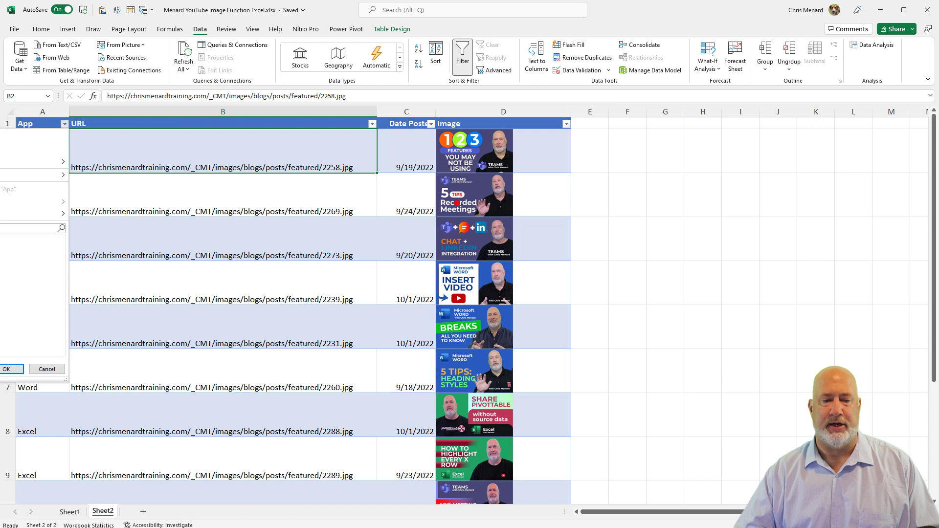
left_click(12, 369)
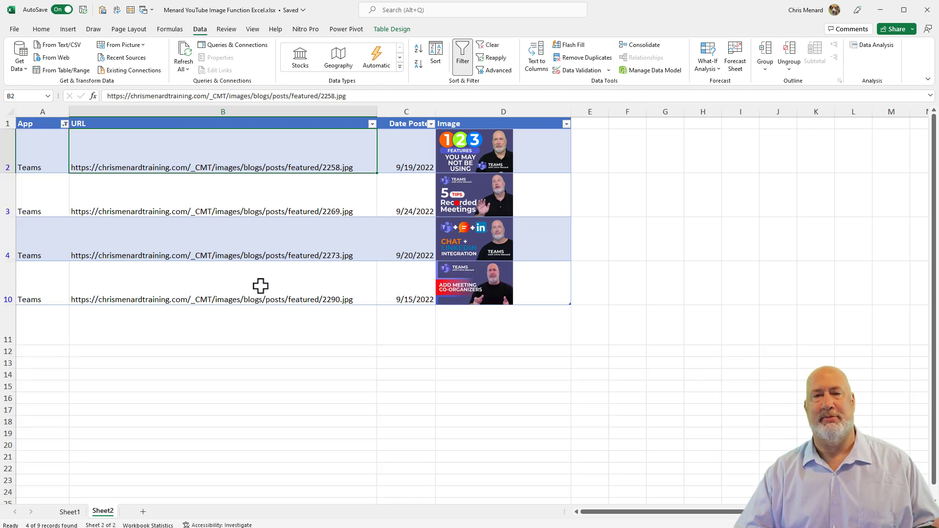
left_click(65, 123)
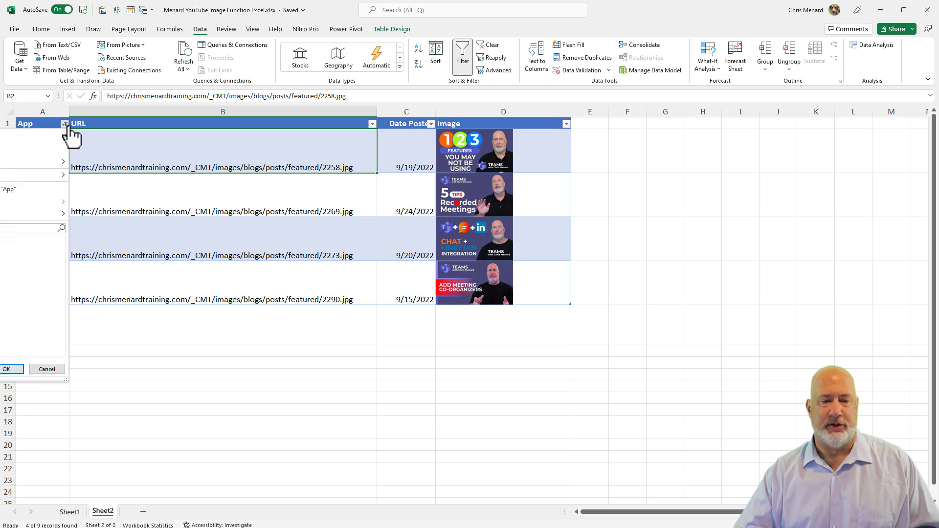
left_click(14, 369)
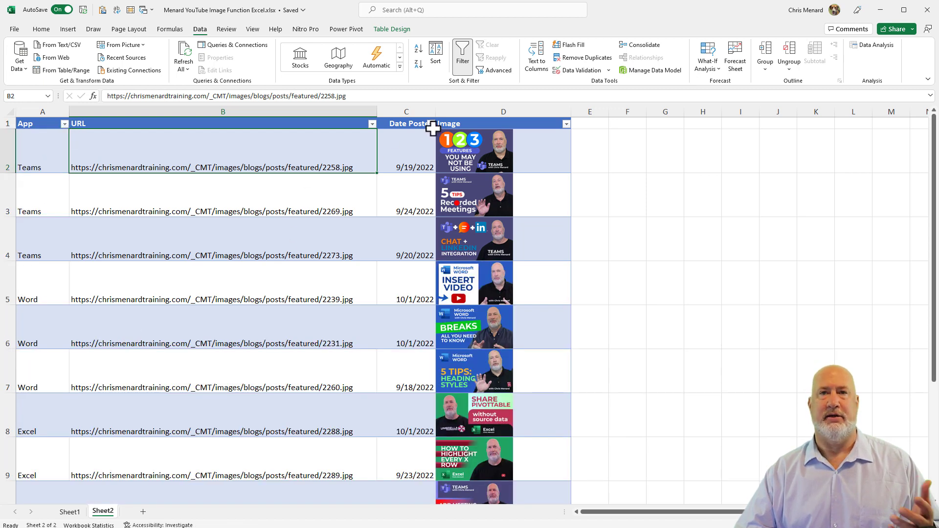
left_click(406, 152)
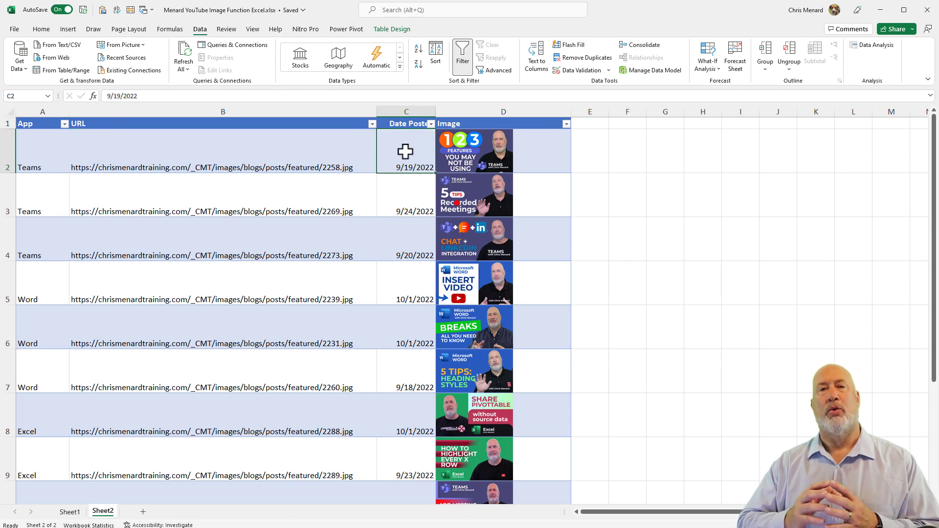